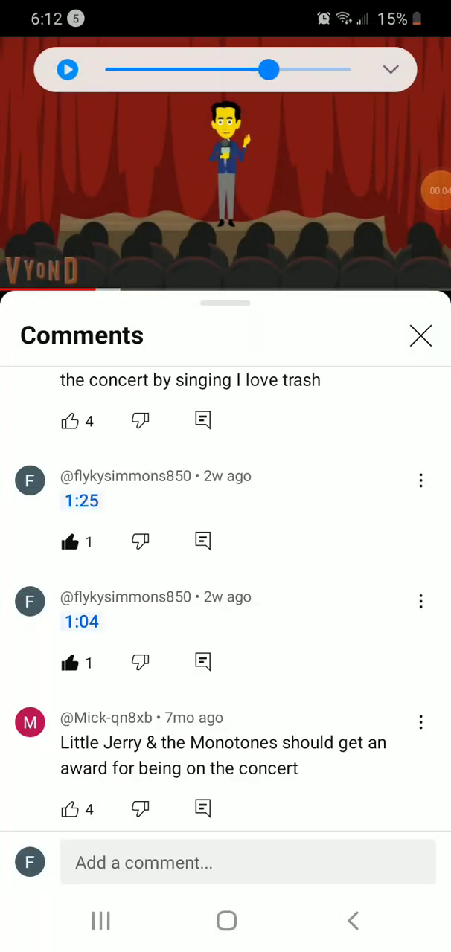
- Drag the progress handle to move the concert video to about 0:44
{"action": "left_click_drag", "start_coordinate": [73, 290], "coordinate": [83, 290]}
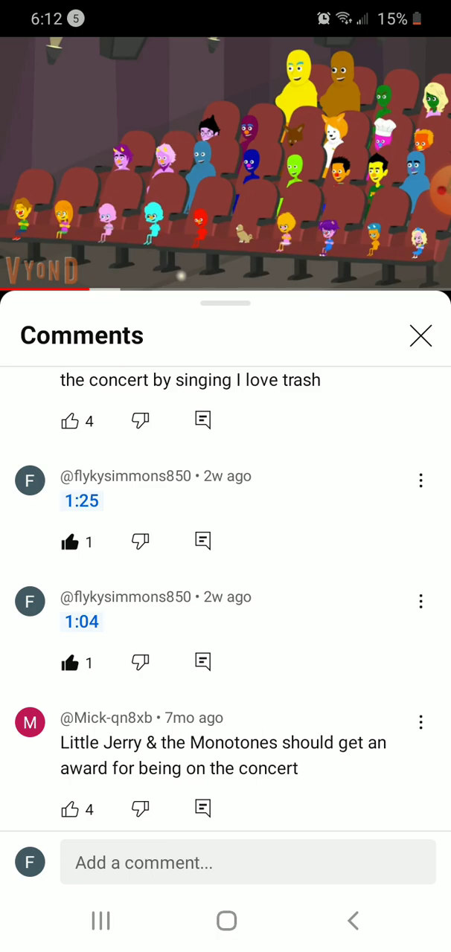
- Open the 1:04 comment's reply thread and mute the phone's sound
{"action": "left_click", "coordinate": [82, 622]}
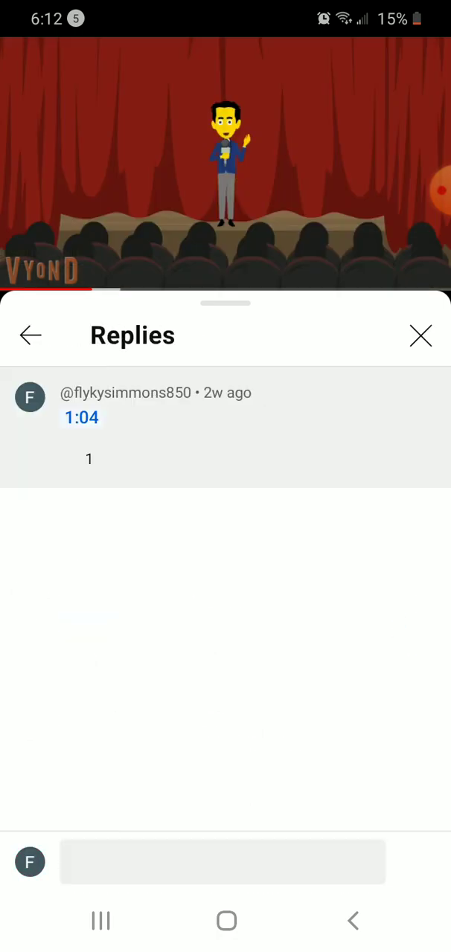
{"action": "left_click", "coordinate": [226, 164]}
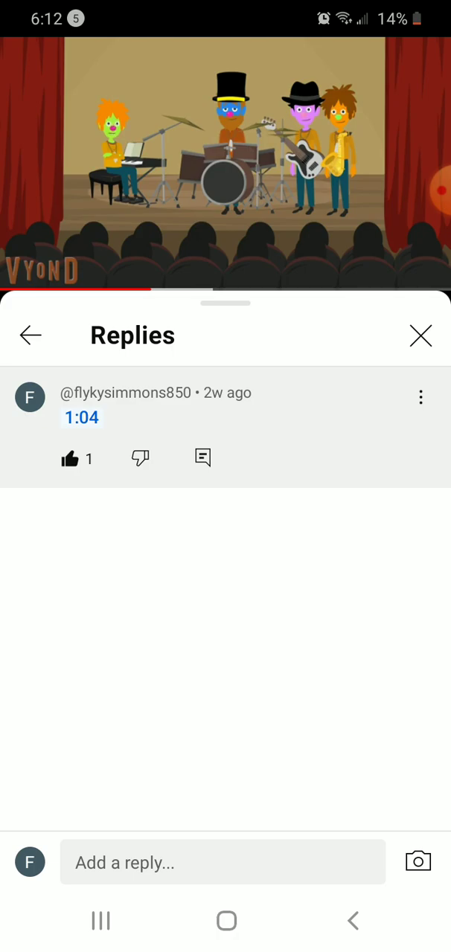
{"action": "left_click", "coordinate": [225, 164]}
{"action": "key", "text": "XF86AudioLowerVolume"}
{"action": "key", "text": "XF86AudioLowerVolume"}
{"action": "key", "text": "XF86AudioLowerVolume"}
{"action": "key", "text": "XF86AudioLowerVolume"}
{"action": "key", "text": "XF86AudioLowerVolume"}
- Jump the video to 1:04 using the reply's timestamp link, twice, resuming playback
{"action": "left_click", "coordinate": [81, 417]}
{"action": "left_click", "coordinate": [226, 164]}
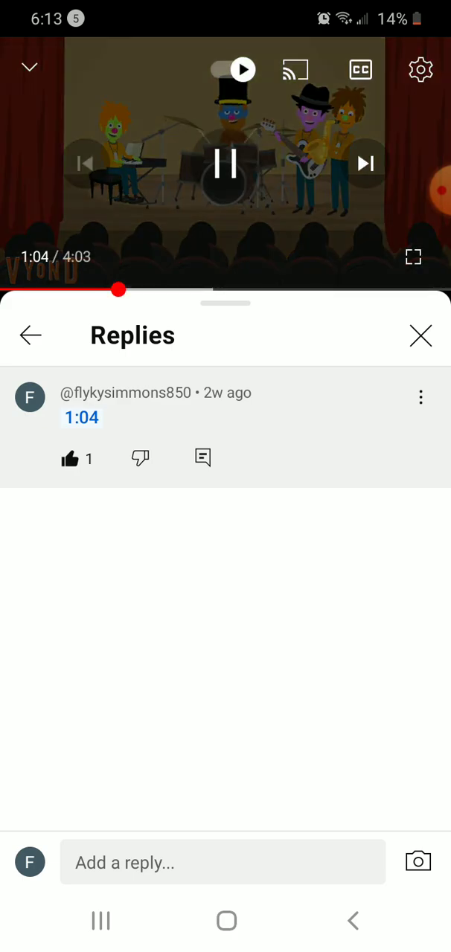
{"action": "left_click", "coordinate": [81, 418]}
- Start a reply to the comment, cancel it, and pause the video
{"action": "left_click", "coordinate": [223, 862]}
{"action": "key", "text": "Escape"}
{"action": "left_click", "coordinate": [224, 863]}
{"action": "left_click", "coordinate": [226, 164]}
{"action": "key", "text": "Escape"}
{"action": "left_click", "coordinate": [226, 163]}
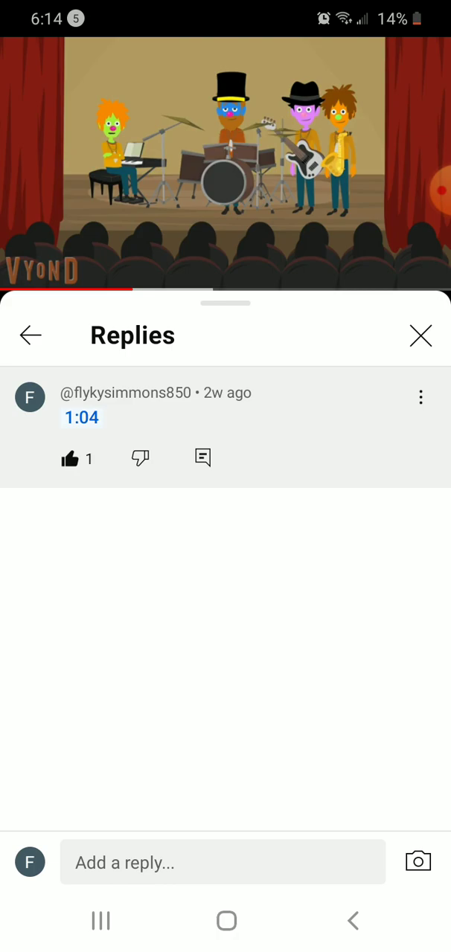
- Seek the video back to 1:04 twice with the reply card's timestamp link
{"action": "left_click", "coordinate": [82, 417]}
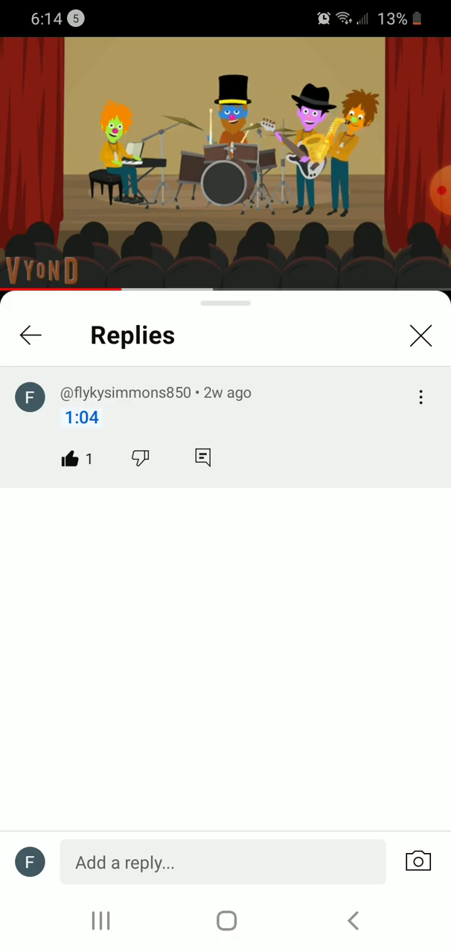
{"action": "left_click", "coordinate": [82, 418]}
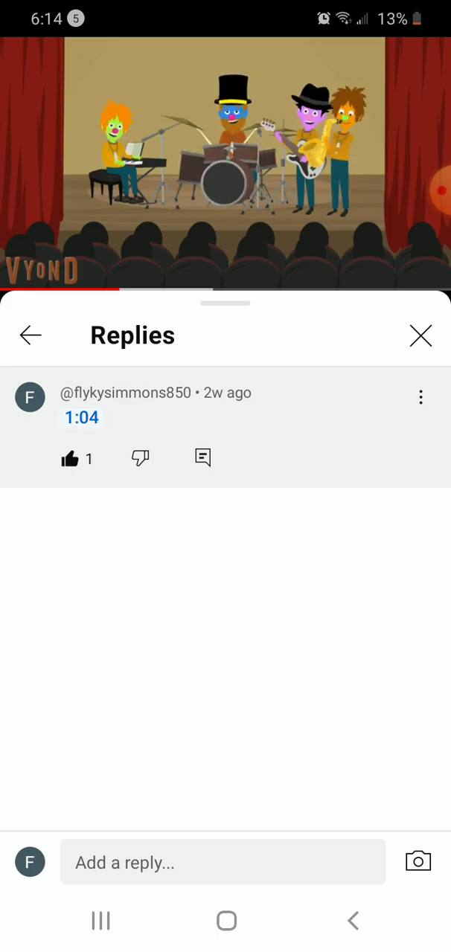
- Jump the video to 1:04 twice, cancelling the reply field each time
{"action": "left_click", "coordinate": [298, 427]}
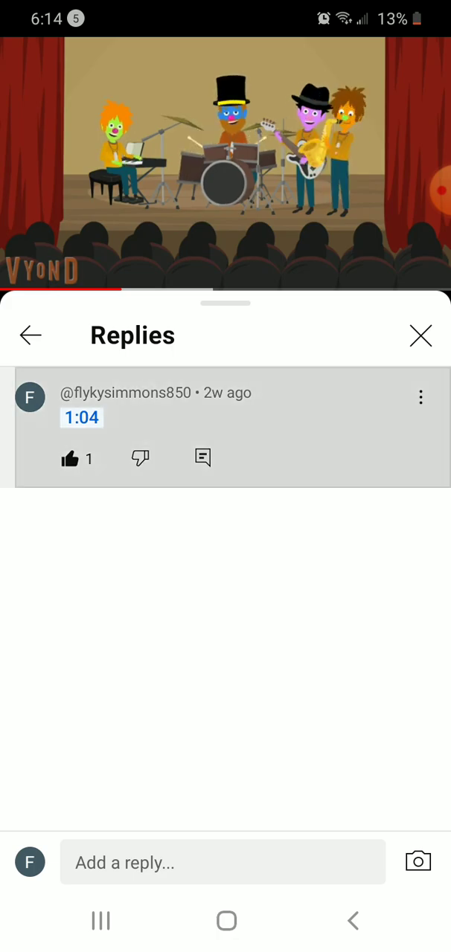
{"action": "left_click", "coordinate": [223, 863]}
{"action": "key", "text": "Escape"}
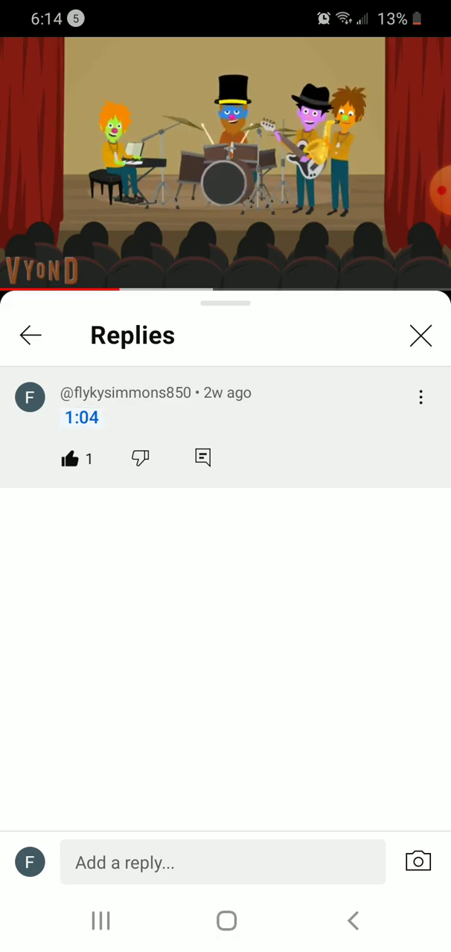
{"action": "left_click", "coordinate": [81, 418]}
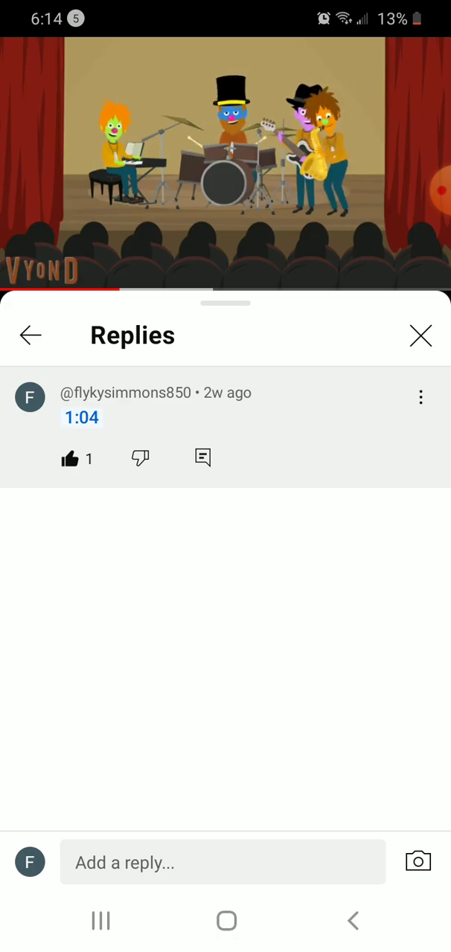
{"action": "left_click", "coordinate": [223, 862]}
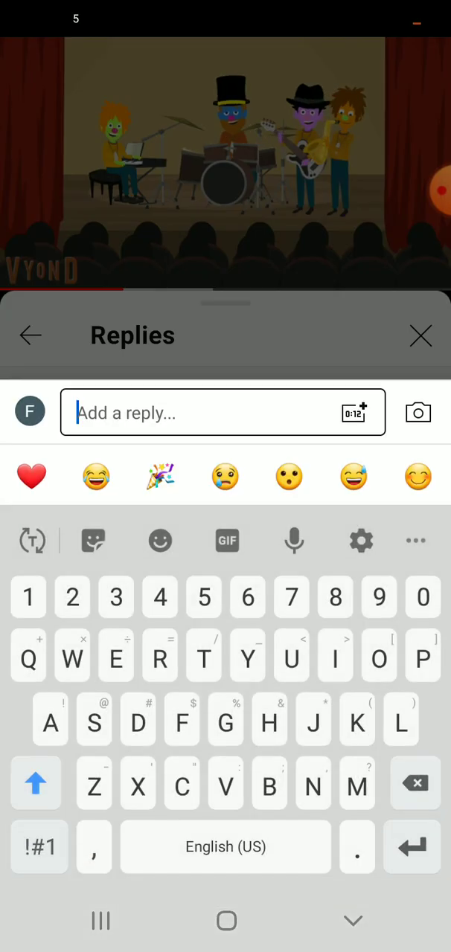
{"action": "key", "text": "Escape"}
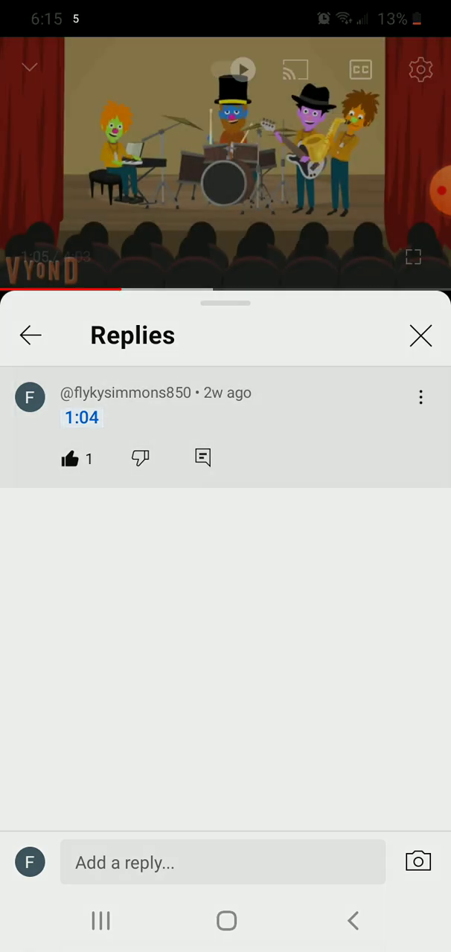
- Repeatedly start and cancel a reply to the comment while showing playback controls
{"action": "left_click", "coordinate": [223, 862]}
{"action": "key", "text": "Escape"}
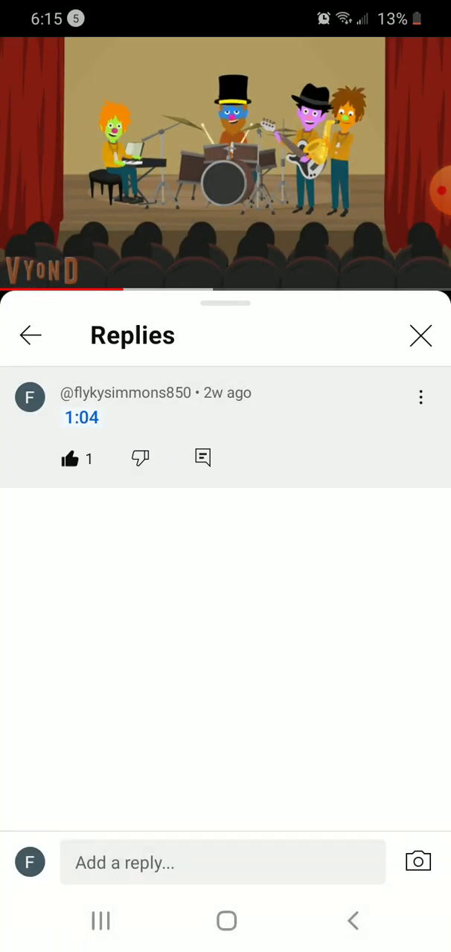
{"action": "left_click", "coordinate": [223, 862]}
{"action": "key", "text": "Escape"}
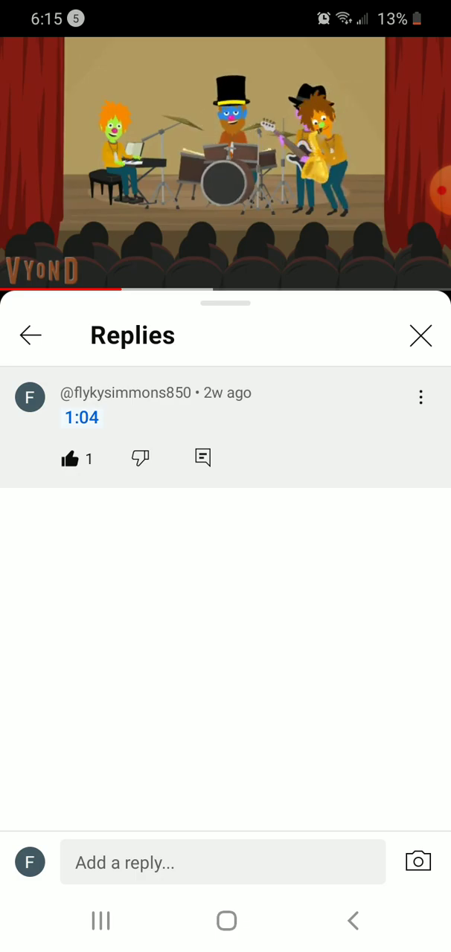
{"action": "left_click", "coordinate": [223, 862]}
{"action": "key", "text": "Escape"}
{"action": "left_click", "coordinate": [225, 164]}
- Replay the concert from 1:04, pausing and resuming between timestamp jumps
{"action": "left_click", "coordinate": [81, 418]}
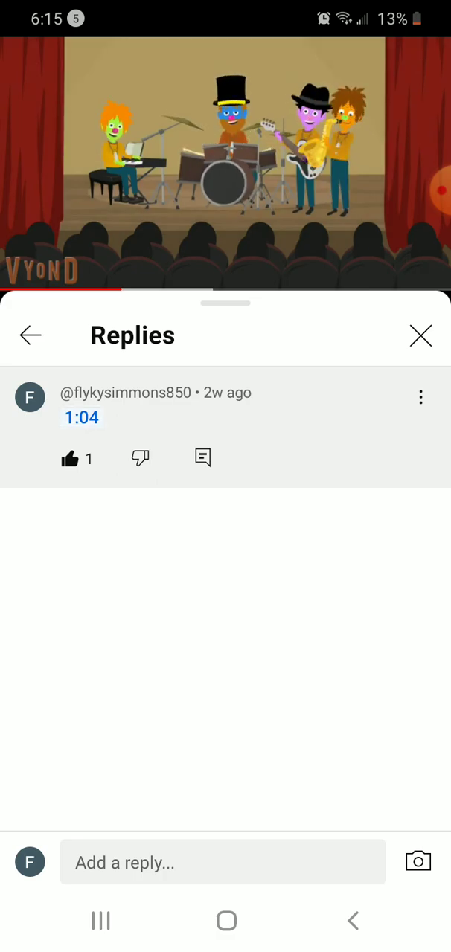
{"action": "left_click", "coordinate": [225, 164]}
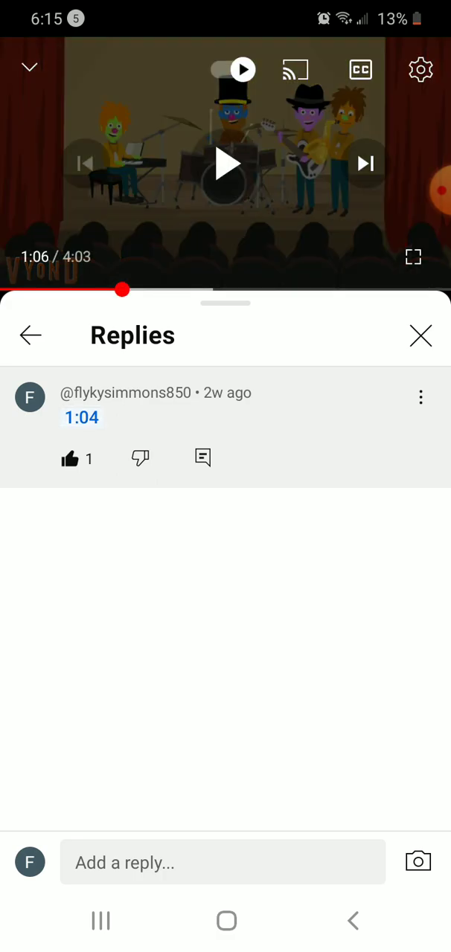
{"action": "left_click", "coordinate": [81, 418]}
{"action": "left_click", "coordinate": [226, 164]}
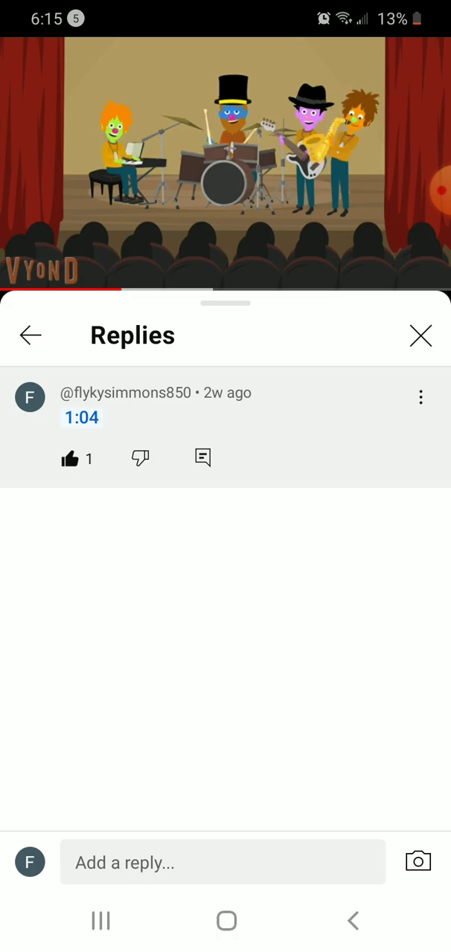
{"action": "left_click", "coordinate": [81, 418]}
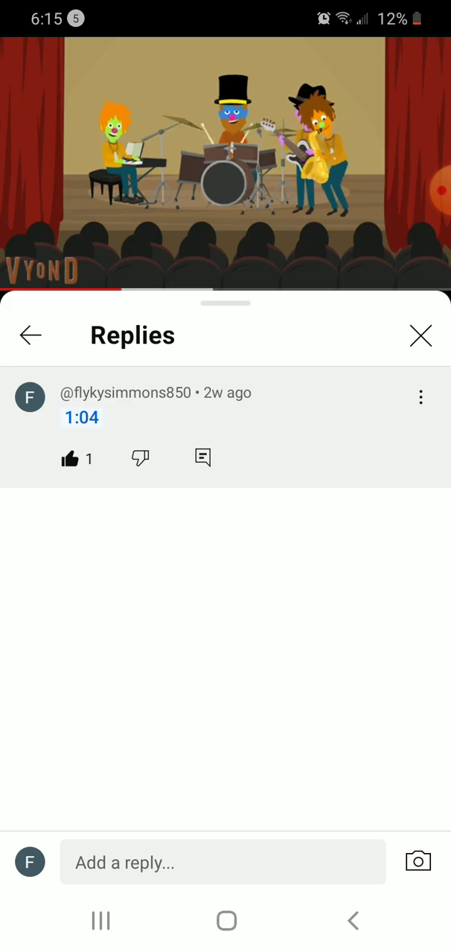
- Retry the 1:04 jump around the reply composer, pausing the video
{"action": "left_click", "coordinate": [223, 416]}
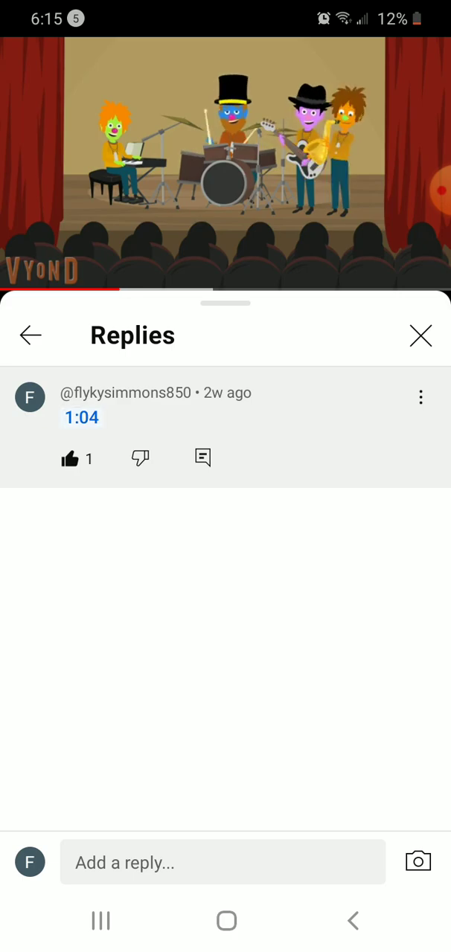
{"action": "left_click", "coordinate": [82, 417]}
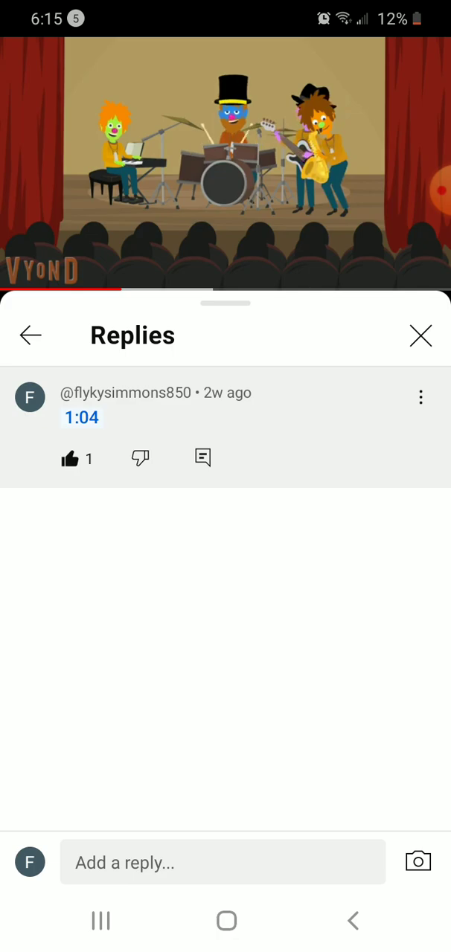
{"action": "left_click", "coordinate": [223, 862]}
{"action": "left_click", "coordinate": [82, 417]}
{"action": "left_click", "coordinate": [225, 164]}
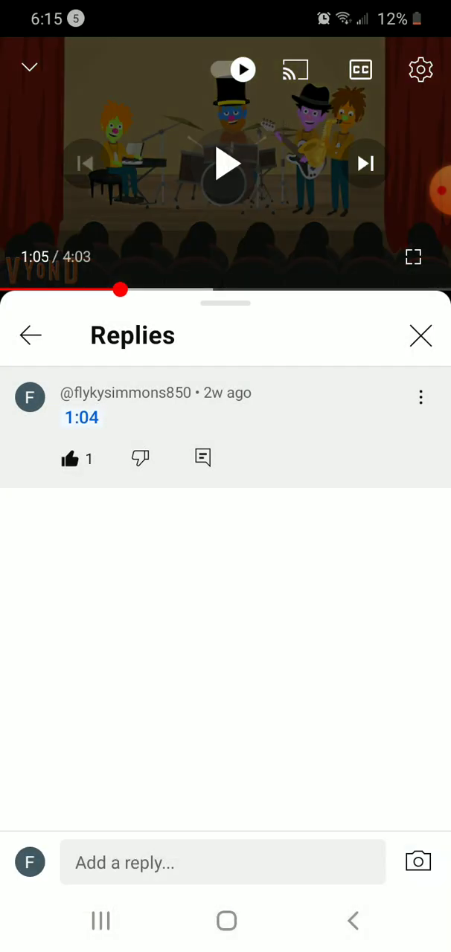
{"action": "left_click", "coordinate": [223, 863]}
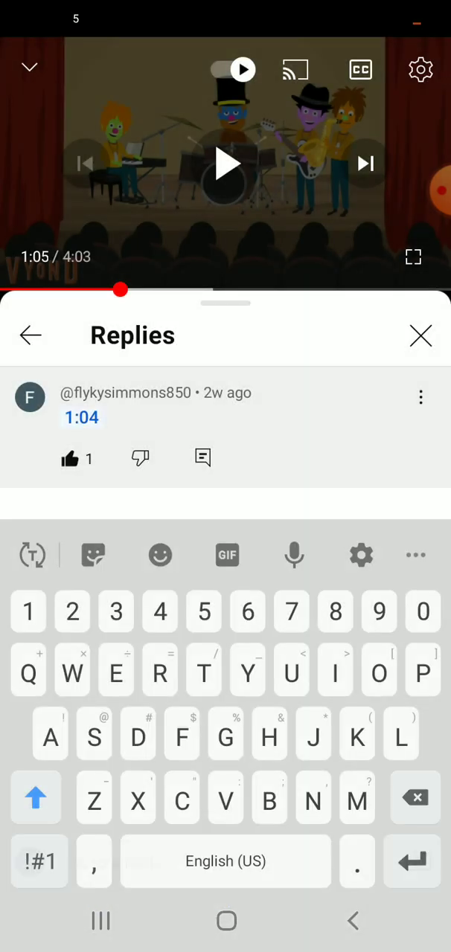
{"action": "left_click", "coordinate": [82, 418]}
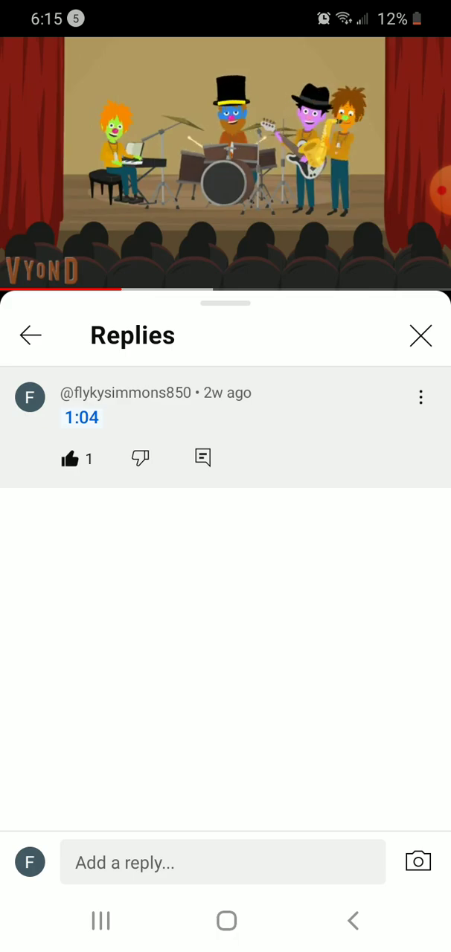
- Jump back to 1:04, pause, and leave the reply composer open
{"action": "left_click", "coordinate": [82, 418]}
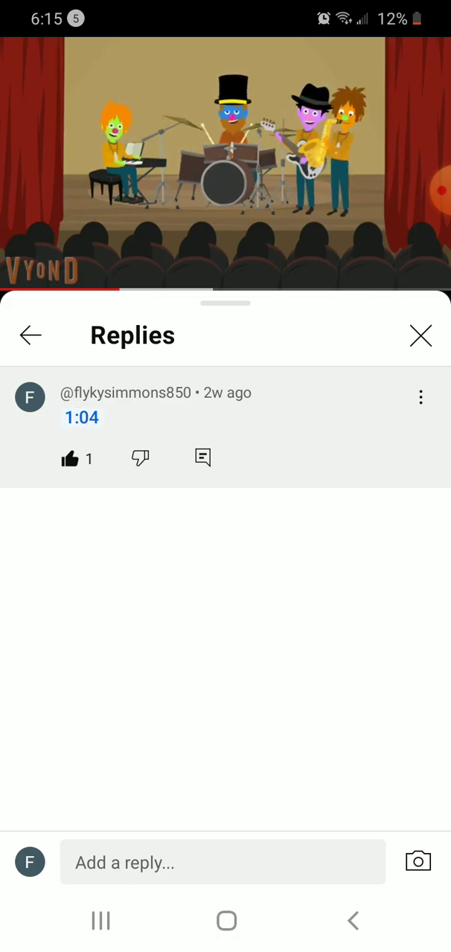
{"action": "left_click", "coordinate": [223, 424]}
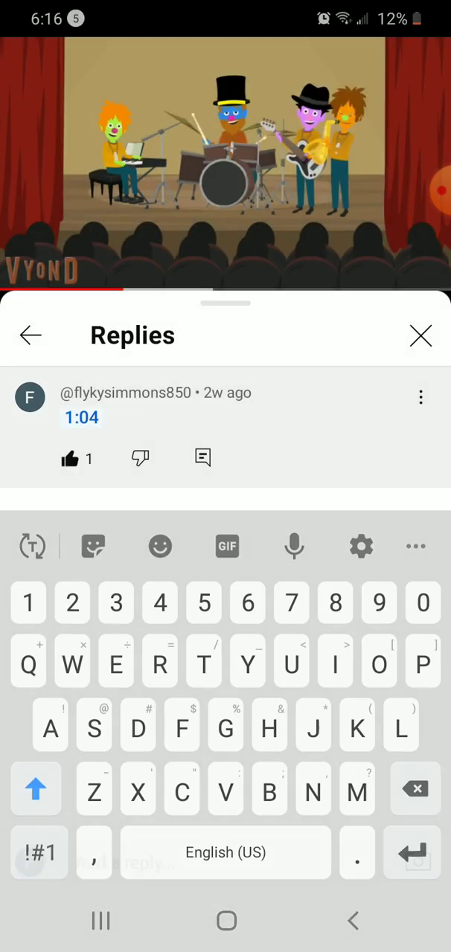
{"action": "left_click", "coordinate": [225, 163]}
{"action": "left_click", "coordinate": [224, 428]}
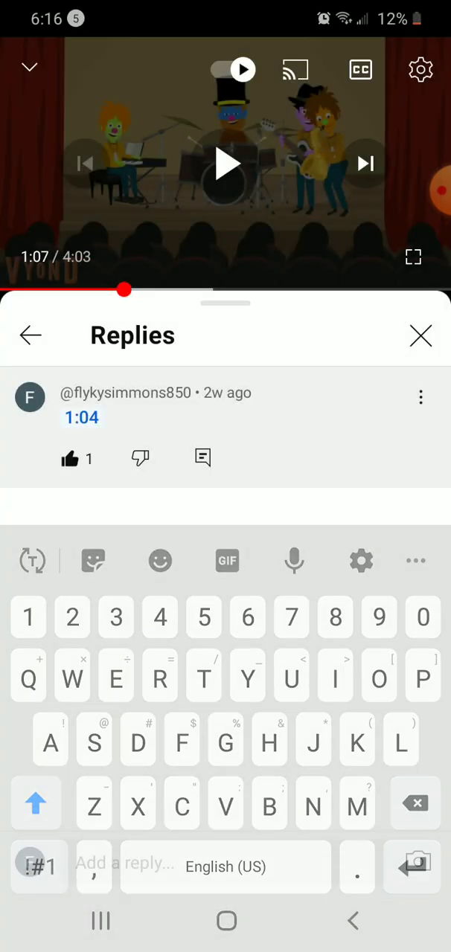
- Replay the concert from 1:04, resuming playback and repeating the jump twice
{"action": "left_click", "coordinate": [81, 417]}
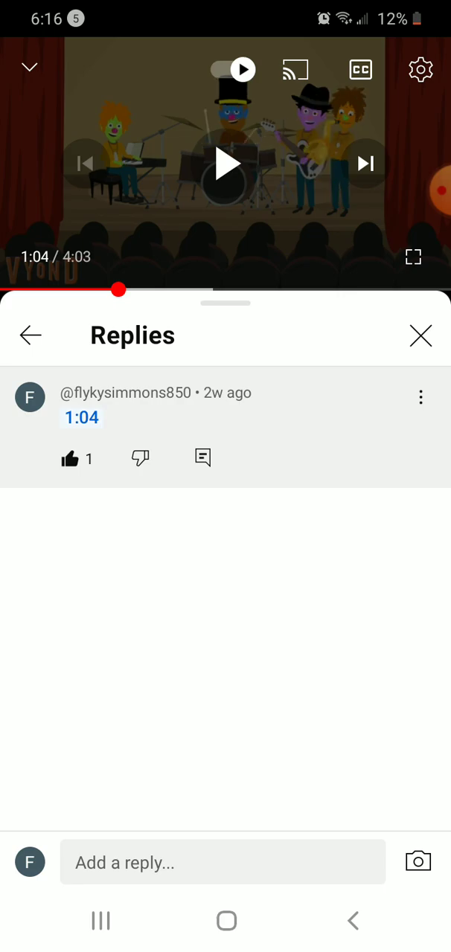
{"action": "left_click", "coordinate": [226, 164]}
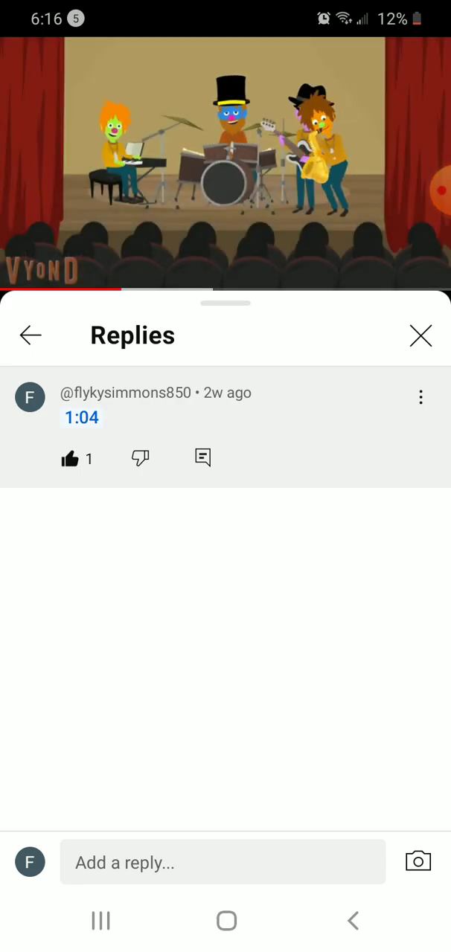
{"action": "left_click", "coordinate": [81, 418]}
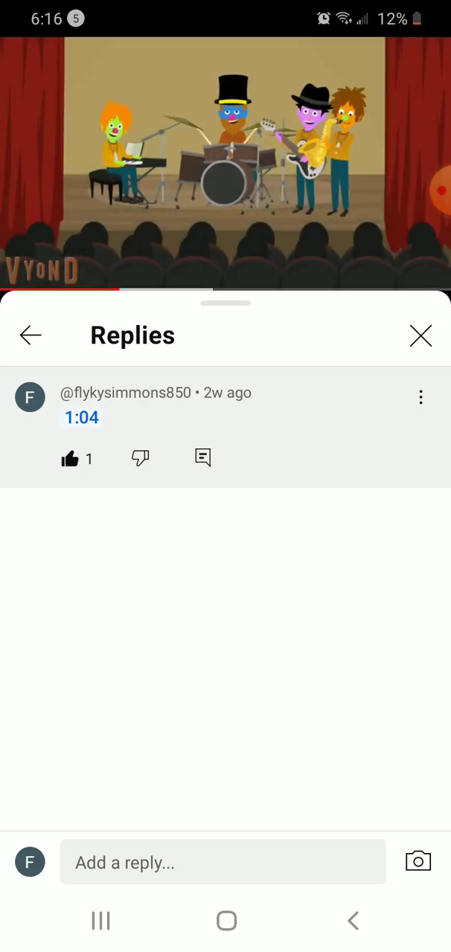
{"action": "left_click", "coordinate": [81, 417]}
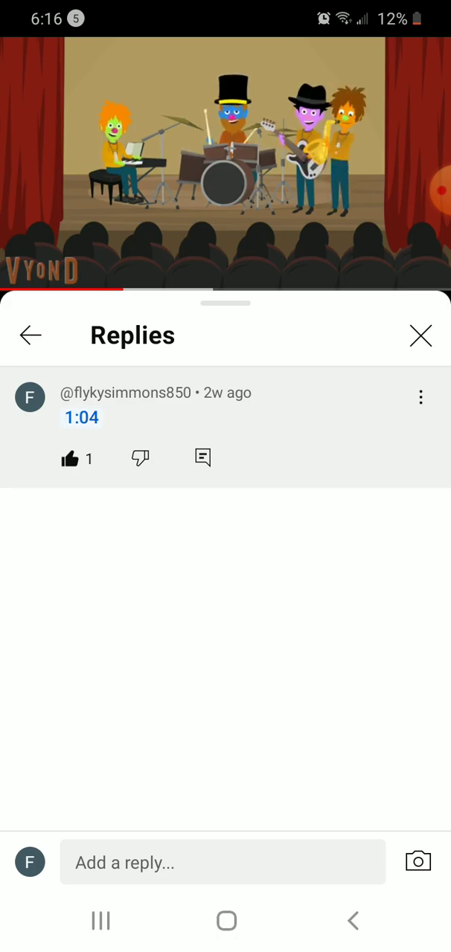
- Dismiss the reply field, close the Replies panel, and open the 1:25 reply
{"action": "left_click", "coordinate": [224, 862]}
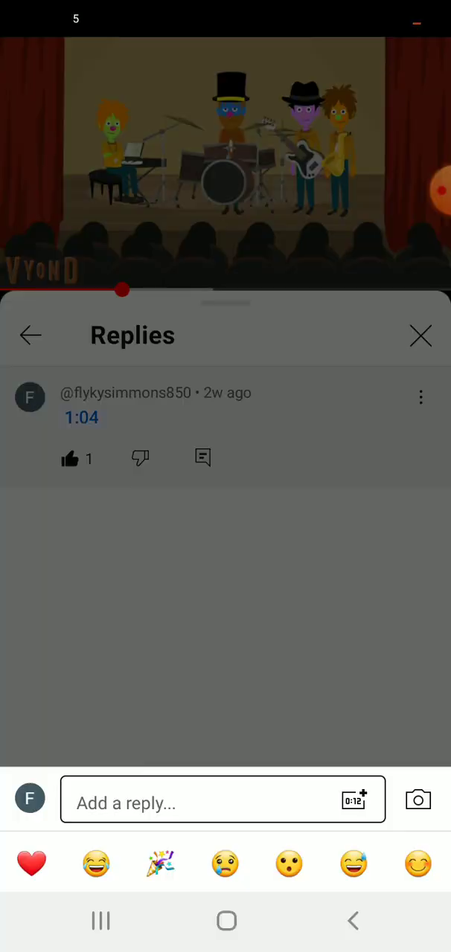
{"action": "left_click", "coordinate": [226, 164]}
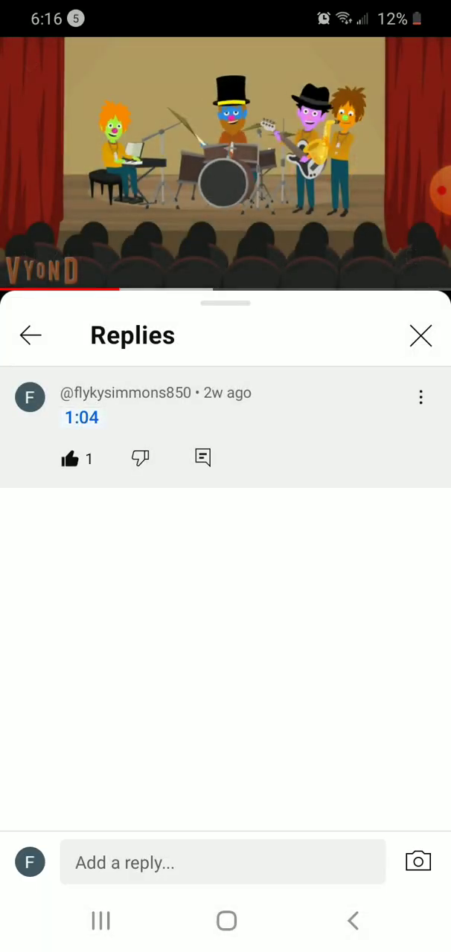
{"action": "left_click", "coordinate": [420, 335]}
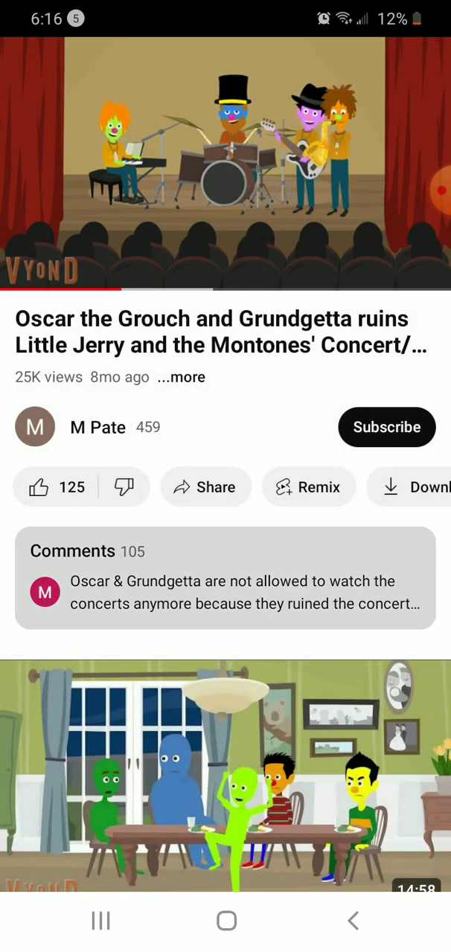
{"action": "left_click", "coordinate": [225, 578]}
- Open the 1:25 reply thread, seek the concert video to 1:25, and adjust the volume
{"action": "left_click", "coordinate": [202, 505]}
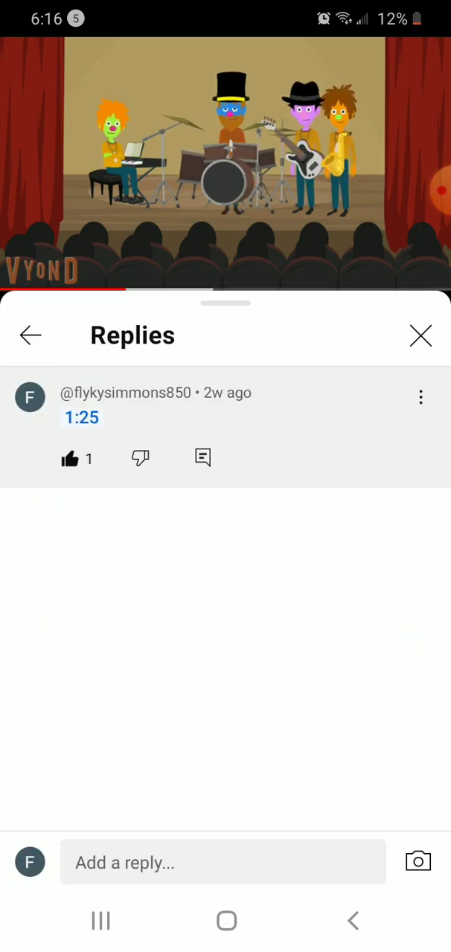
{"action": "left_click", "coordinate": [225, 164]}
{"action": "left_click", "coordinate": [203, 459]}
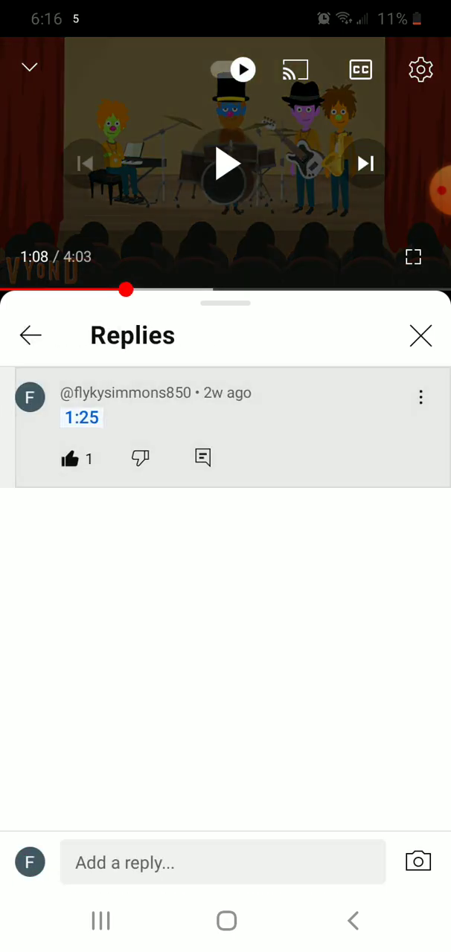
{"action": "left_click", "coordinate": [352, 921]}
{"action": "left_click", "coordinate": [439, 190]}
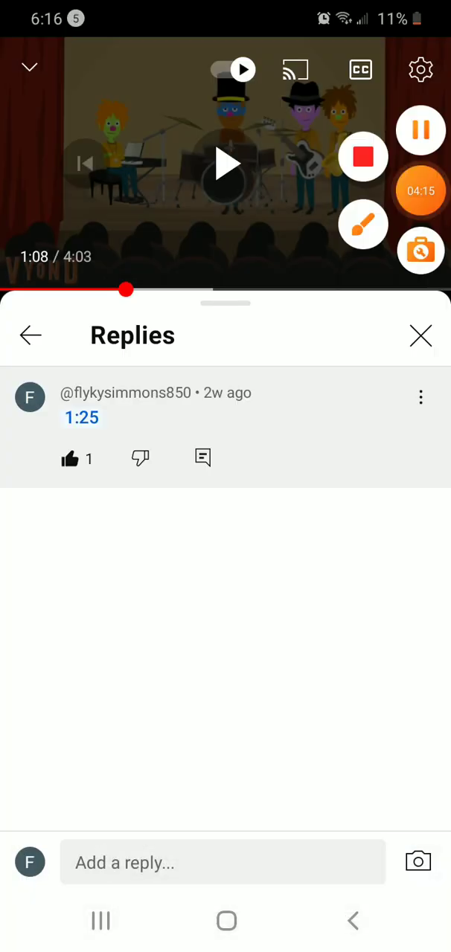
{"action": "left_click", "coordinate": [82, 418]}
{"action": "key", "text": "XF86AudioLowerVolume"}
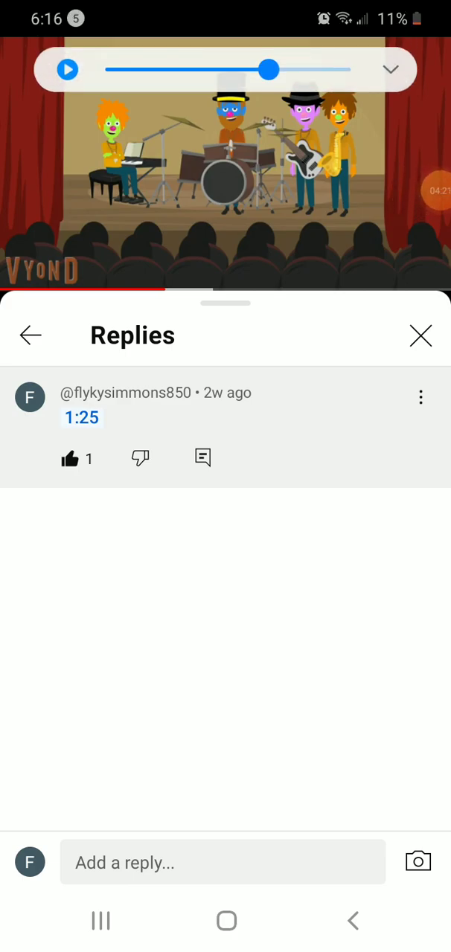